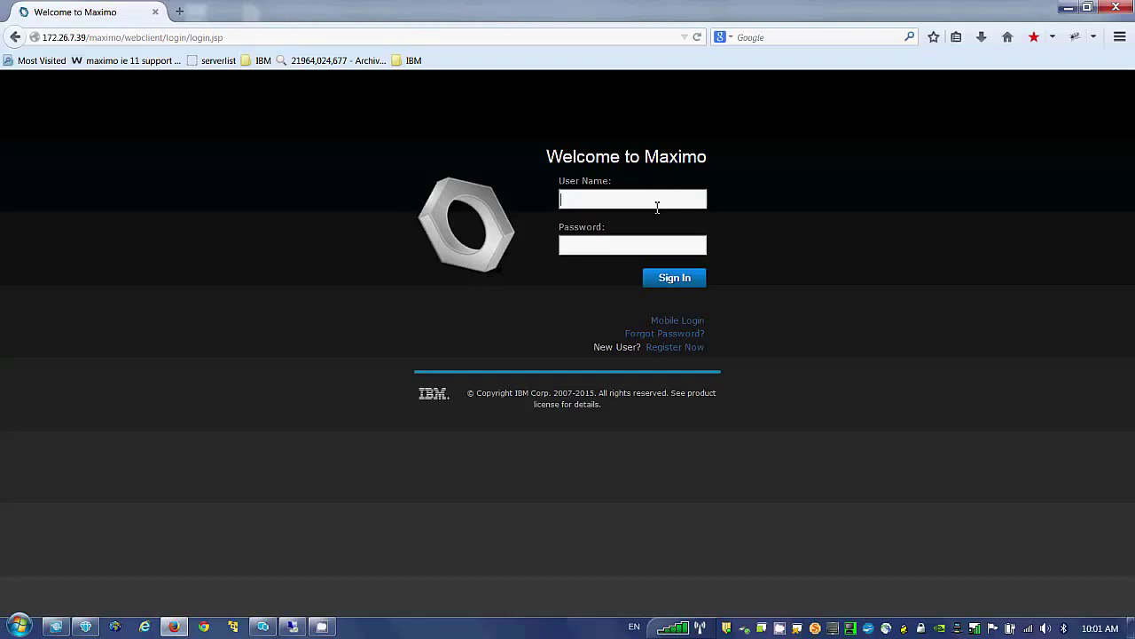
# Sign in to Maximo with the administrator's user name and the saved account password.
pyautogui.write('maxadmin')
pyautogui.press('Tab')
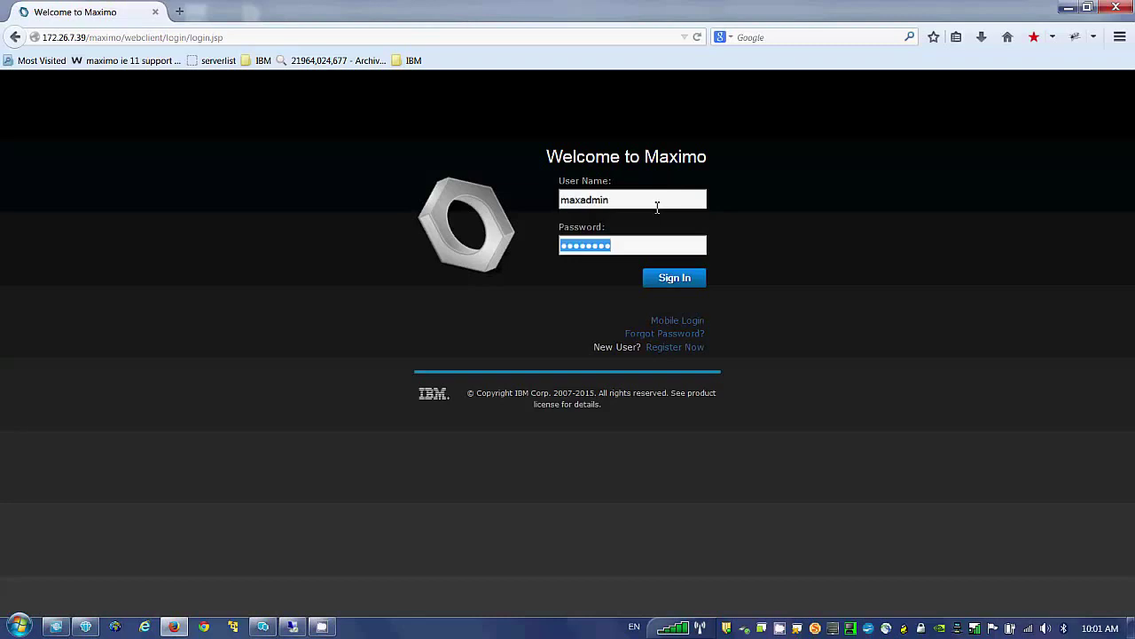
pyautogui.press('Return')
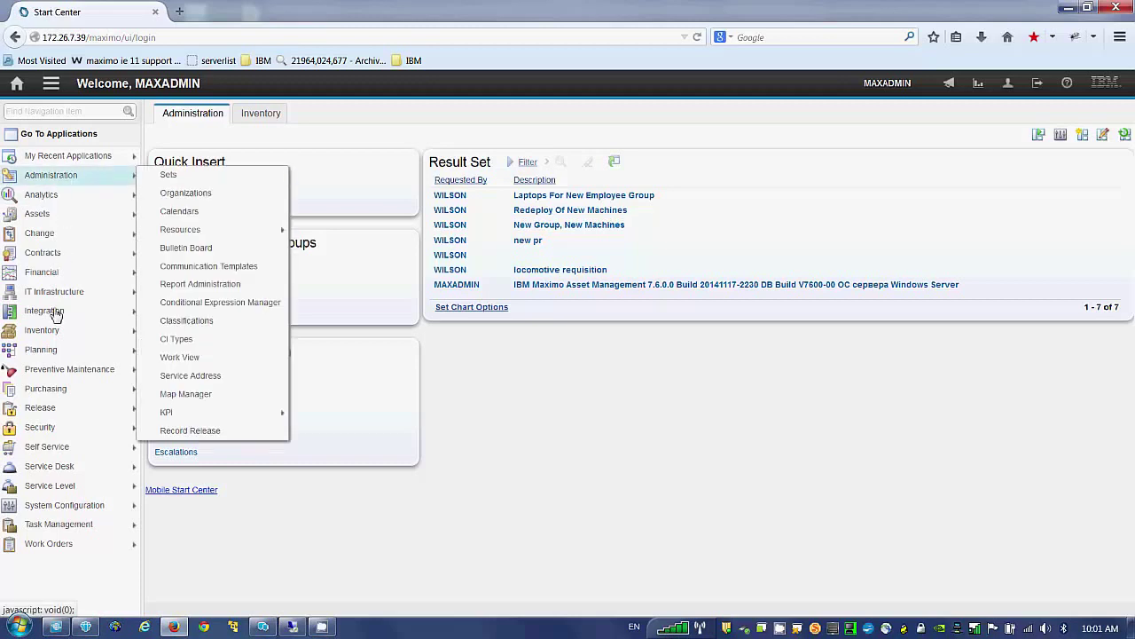
# Open the Assets application to examine its toolbar and common actions.
pyautogui.moveTo(55, 352)
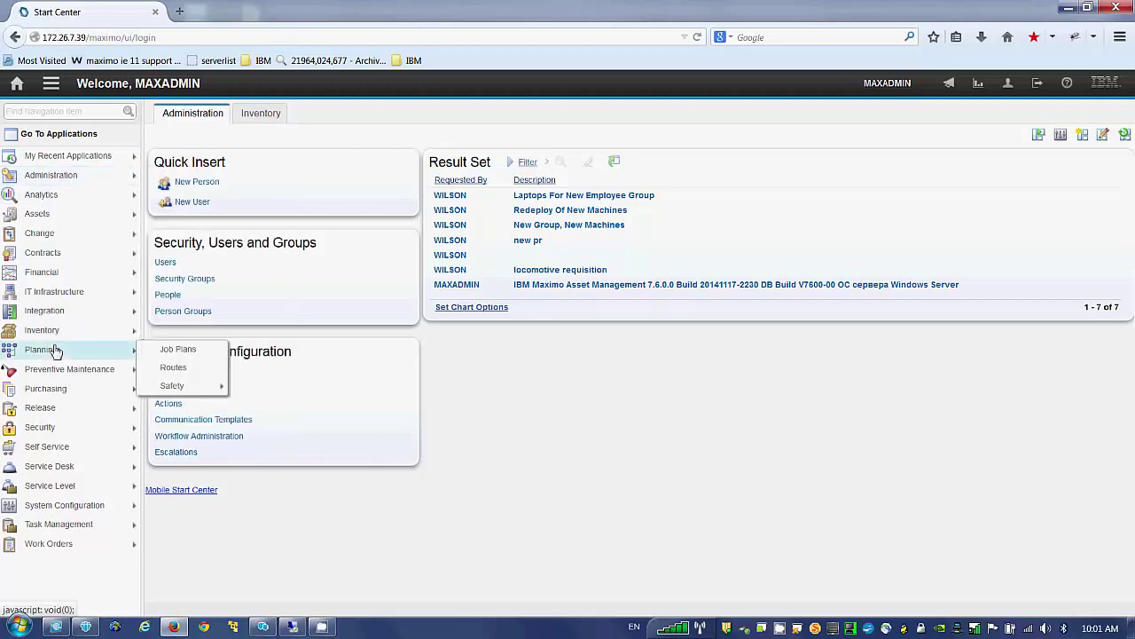
pyautogui.moveTo(56, 220)
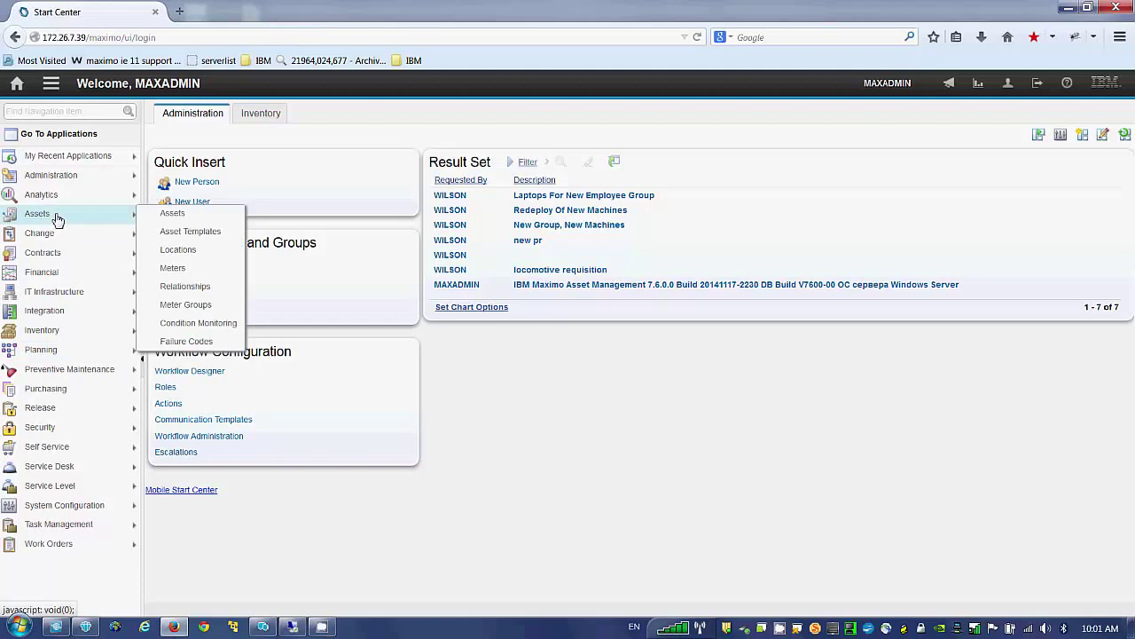
pyautogui.click(172, 213)
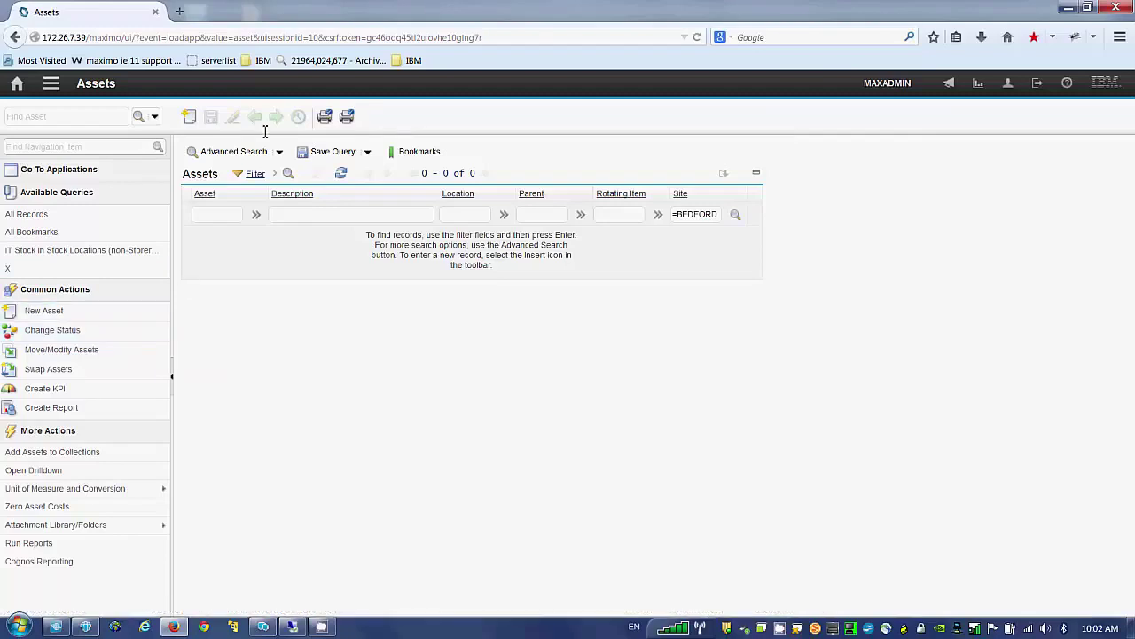
# Open the System Properties application from the Platform Configuration group under System Configuration.
pyautogui.click(53, 86)
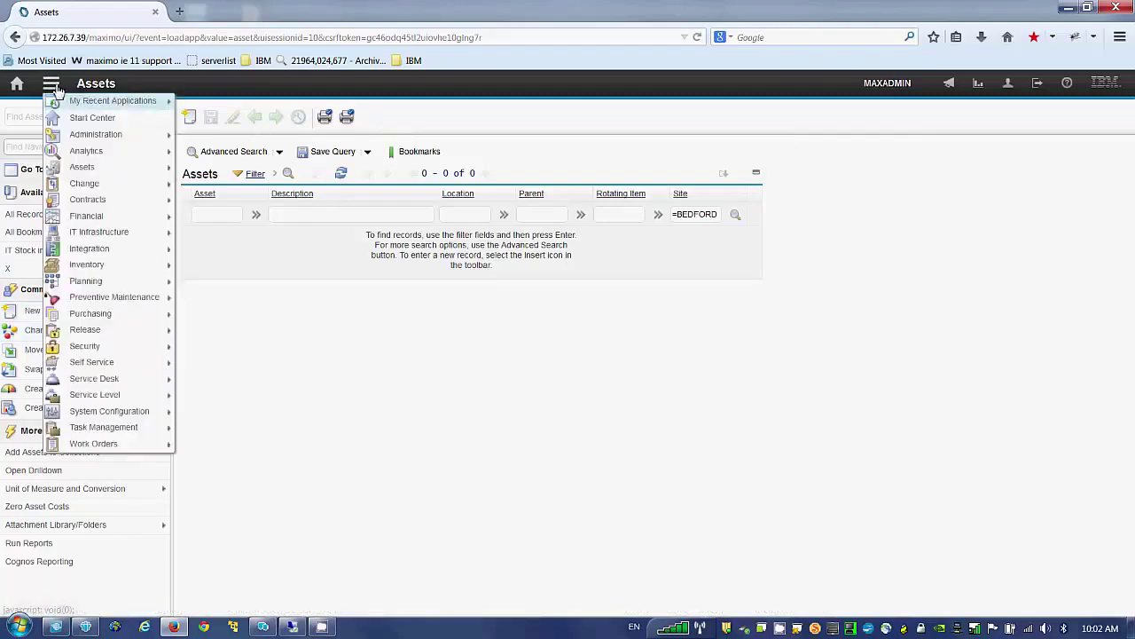
pyautogui.moveTo(132, 412)
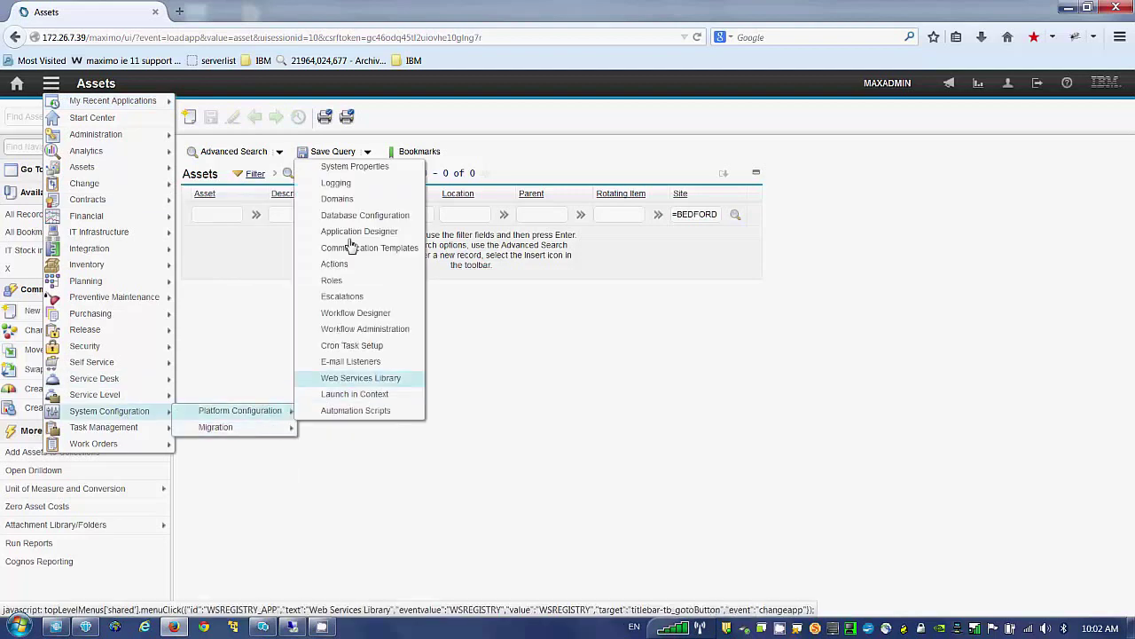
pyautogui.click(363, 167)
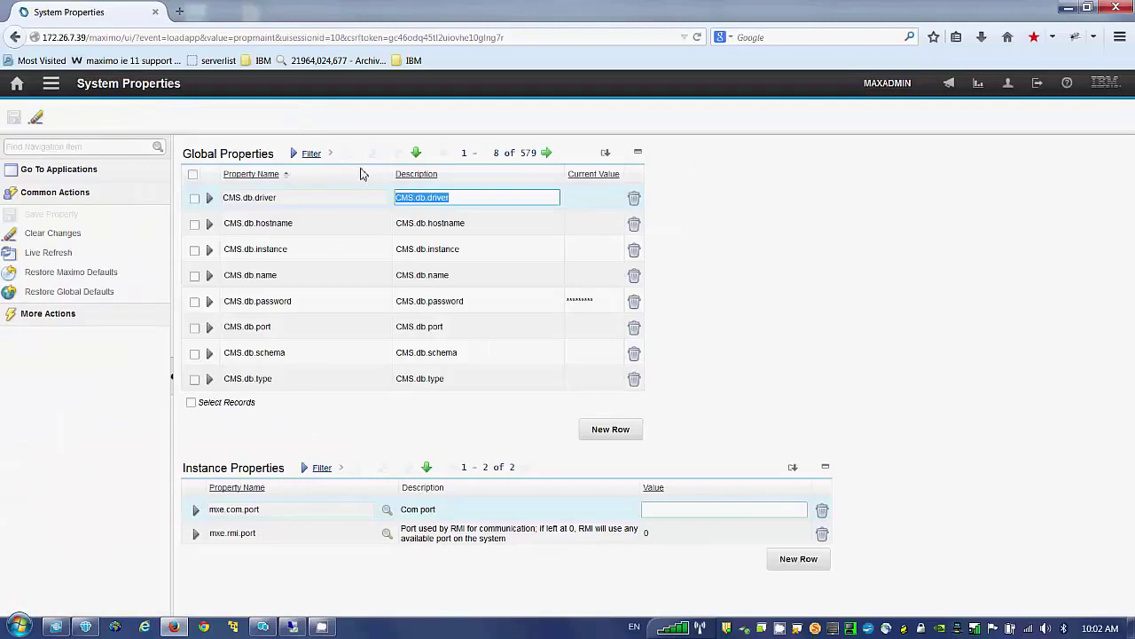
# Filter the global properties by the property names showontoolbar,hideonnavbar.
pyautogui.click(293, 155)
pyautogui.click(293, 193)
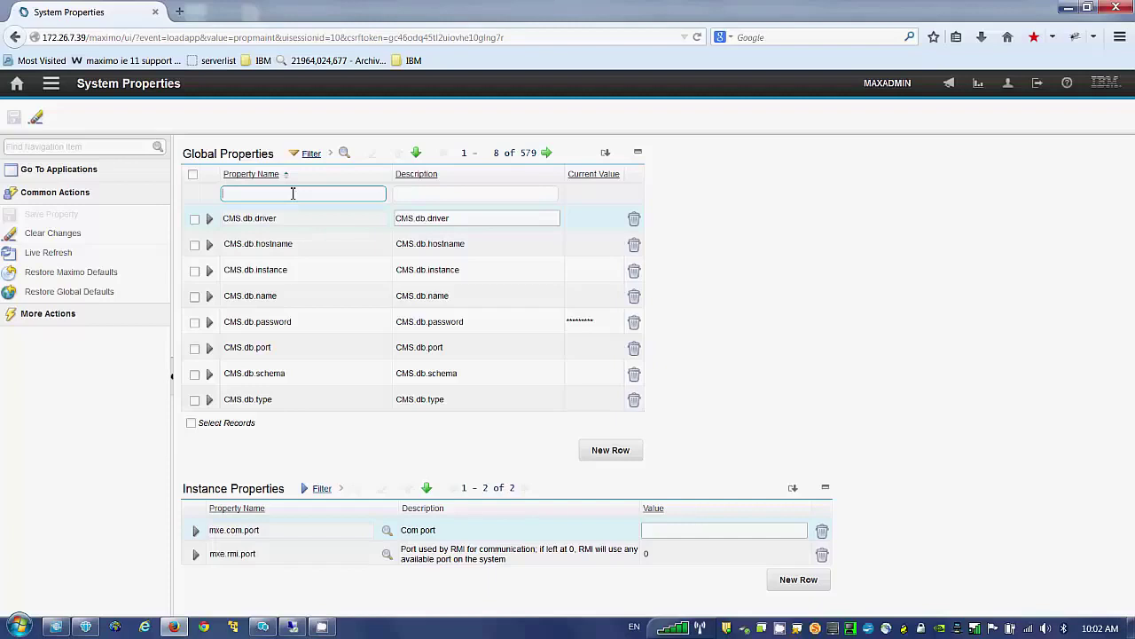
pyautogui.write('showontoolbar.hiddennavbar')
pyautogui.press('Return')
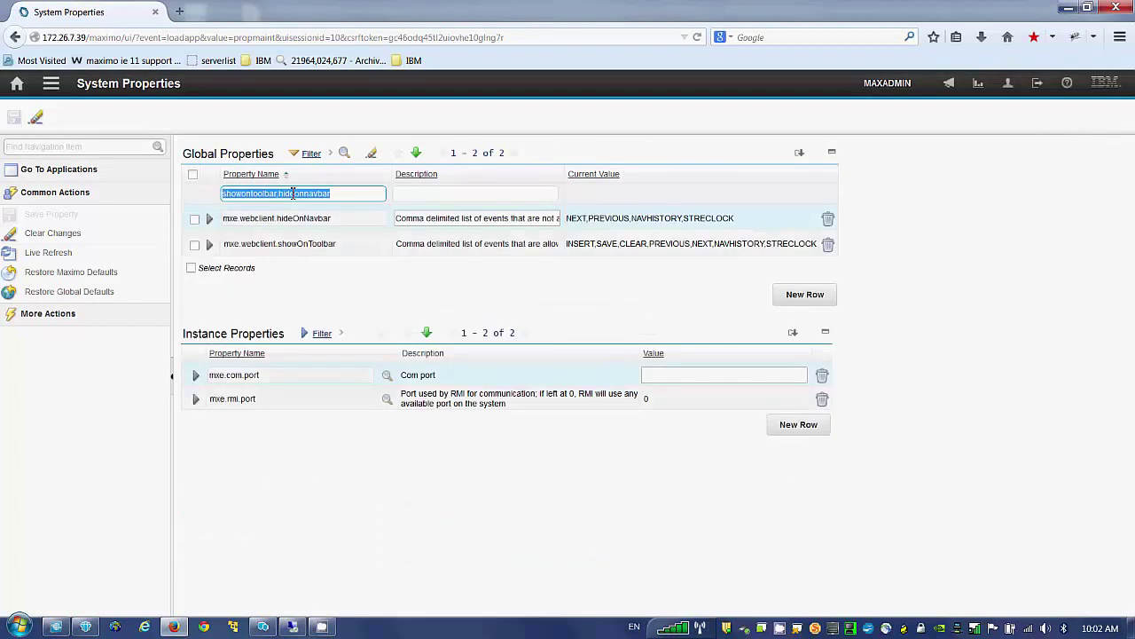
# Append ,STATUS to the end of the global value of the mxe.webclient.hideOnNavbar property.
pyautogui.click(207, 220)
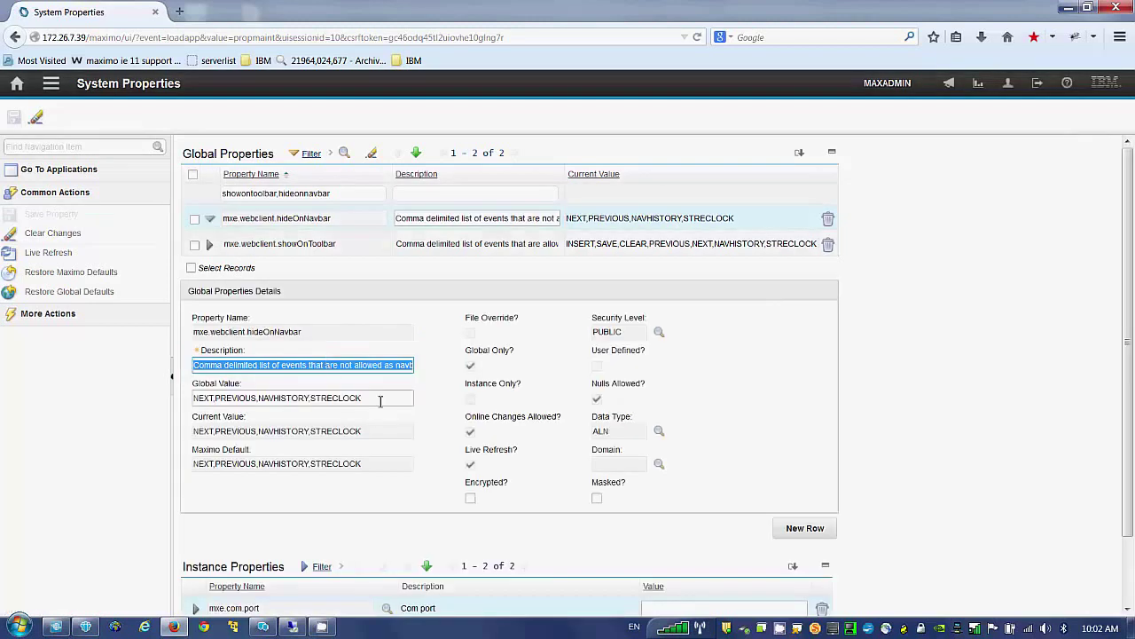
pyautogui.doubleClick(382, 398)
pyautogui.click(379, 399)
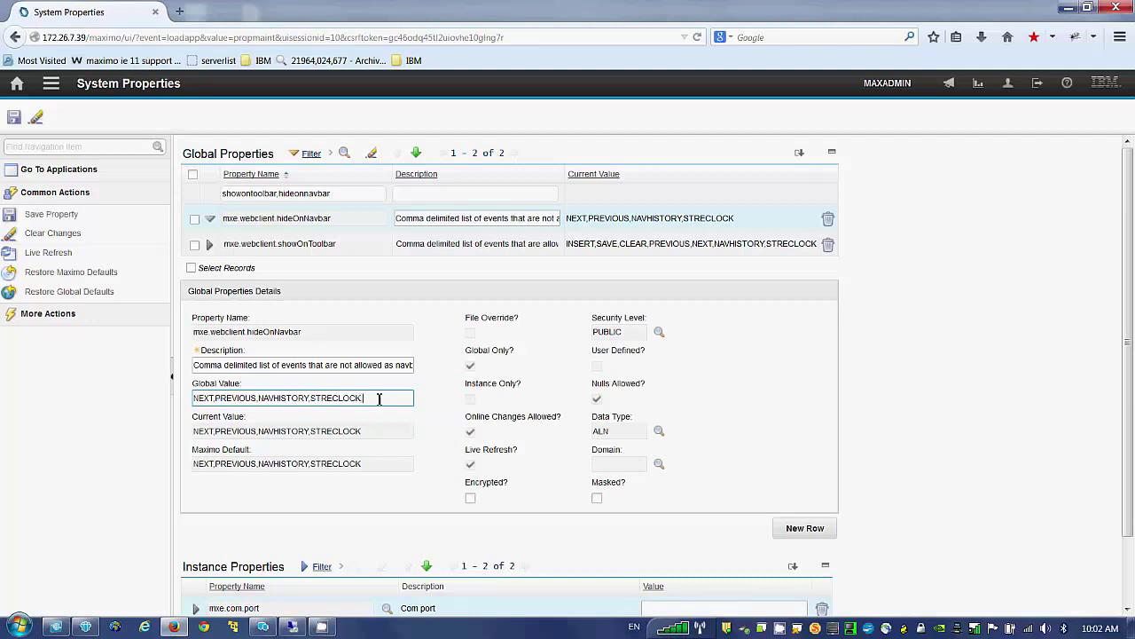
pyautogui.write(',STATUS')
# Append ,STATUS to the end of the global value of the mxe.webclient.showOnToolbar property.
pyautogui.click(209, 243)
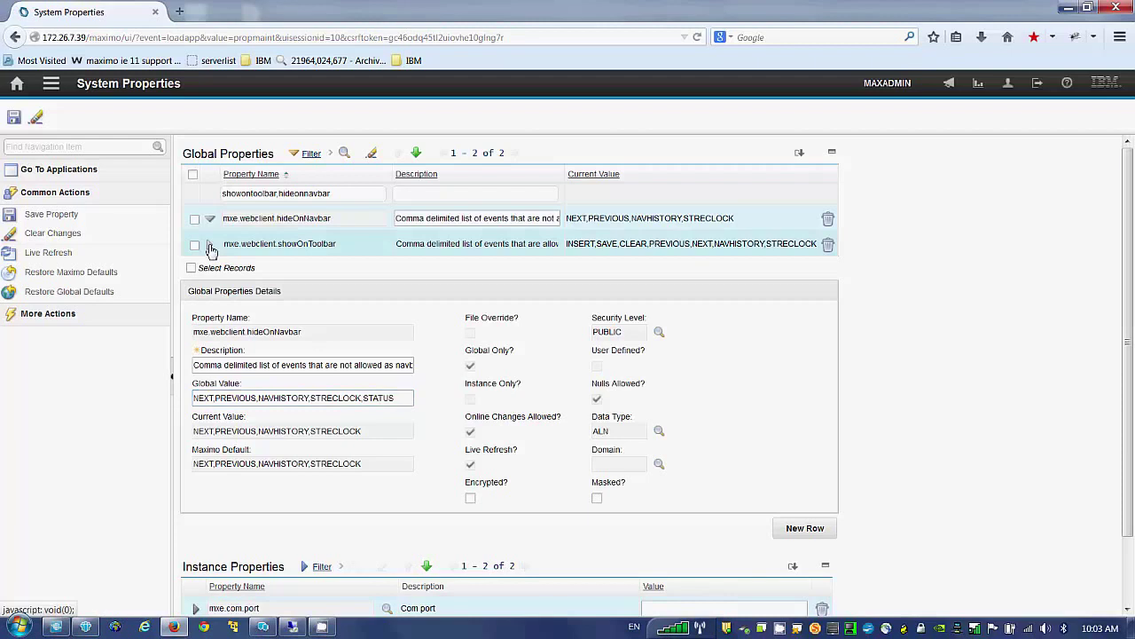
pyautogui.click(337, 398)
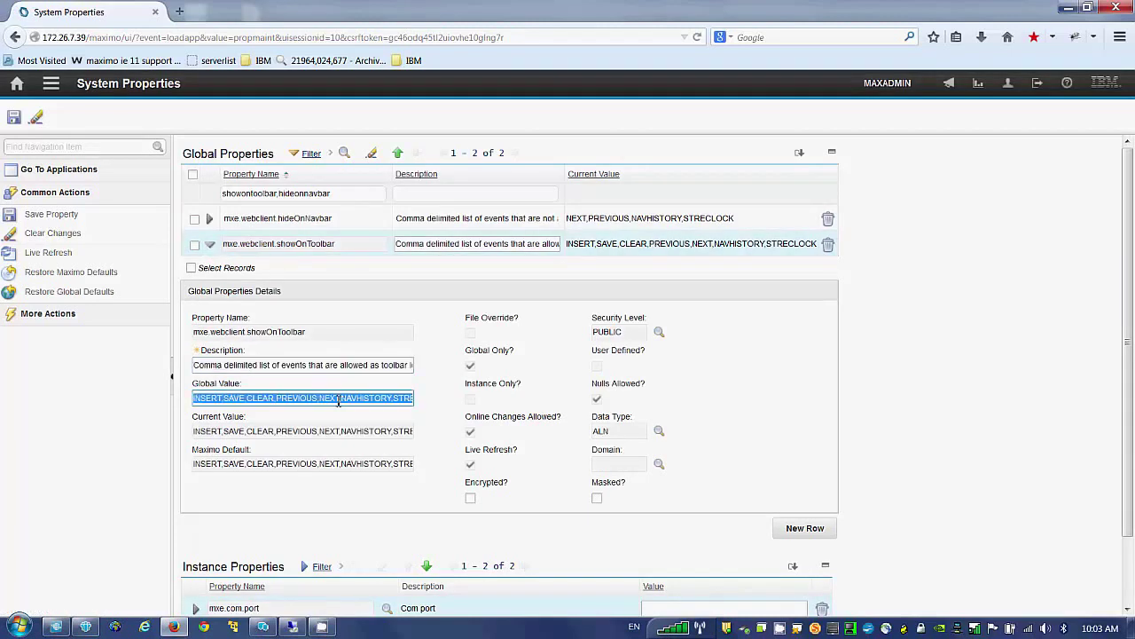
pyautogui.click(371, 397)
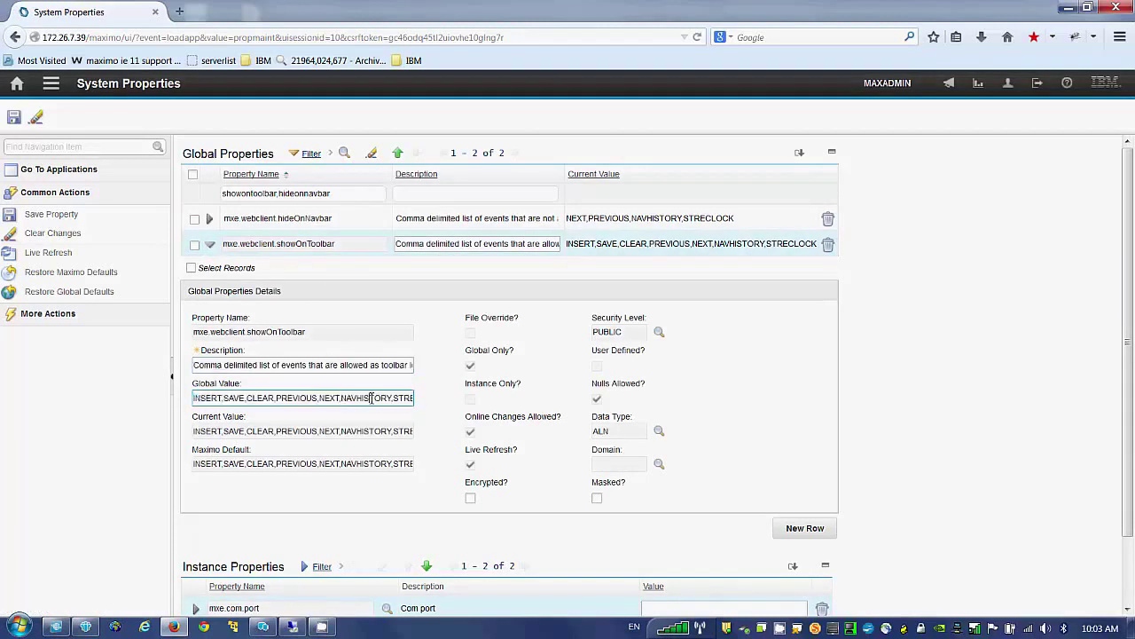
pyautogui.press('End')
pyautogui.write(',')
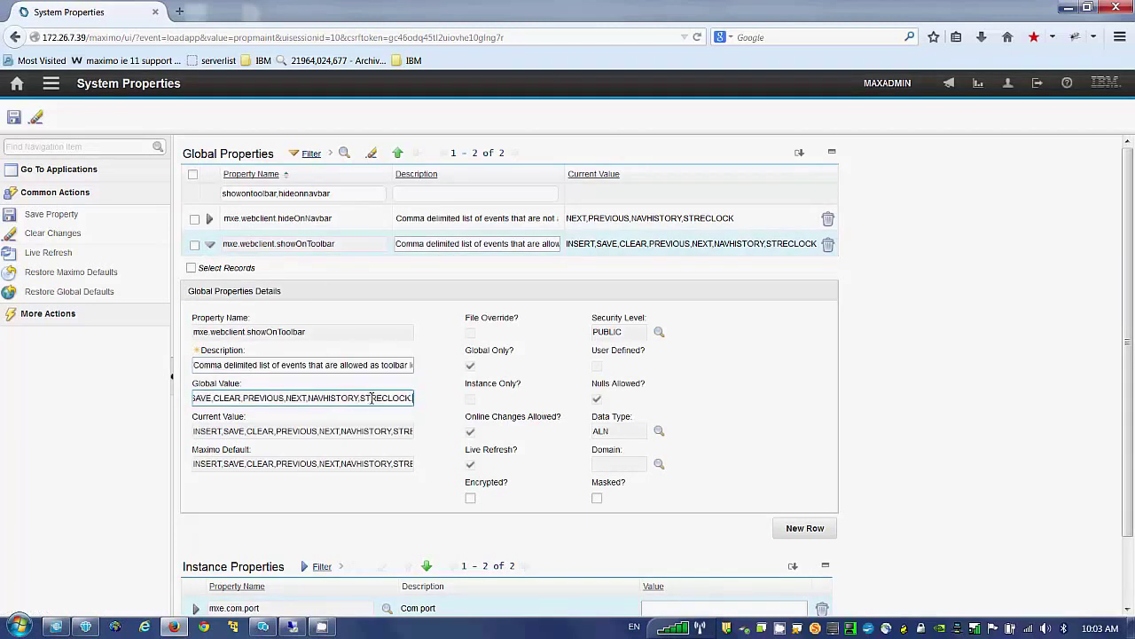
pyautogui.write('STS')
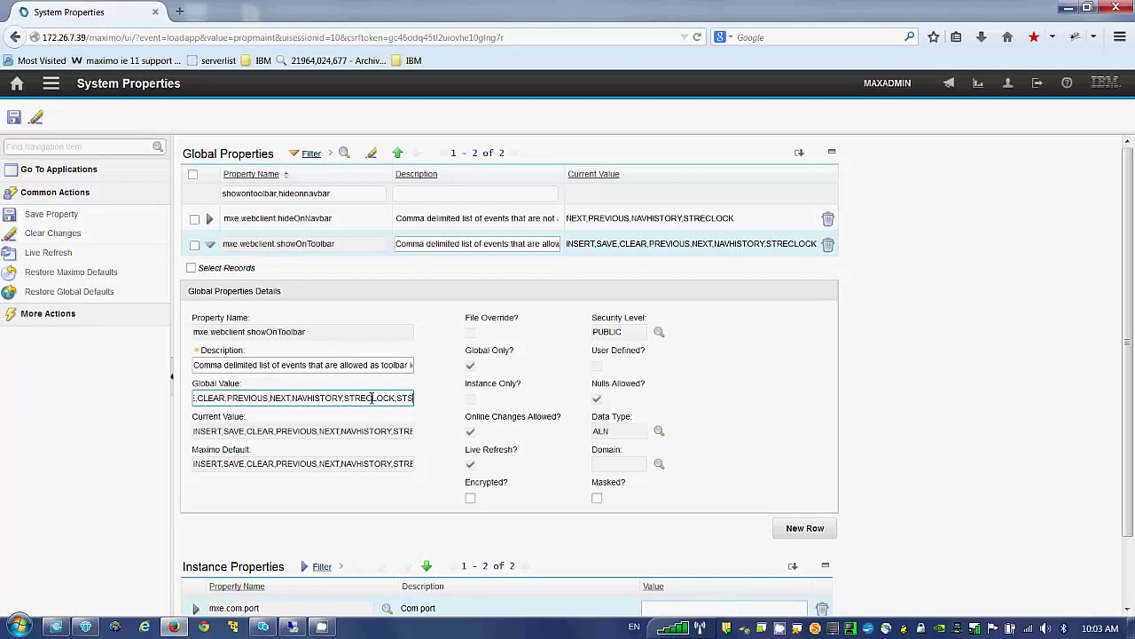
pyautogui.press('BackSpace')
pyautogui.write('AT')
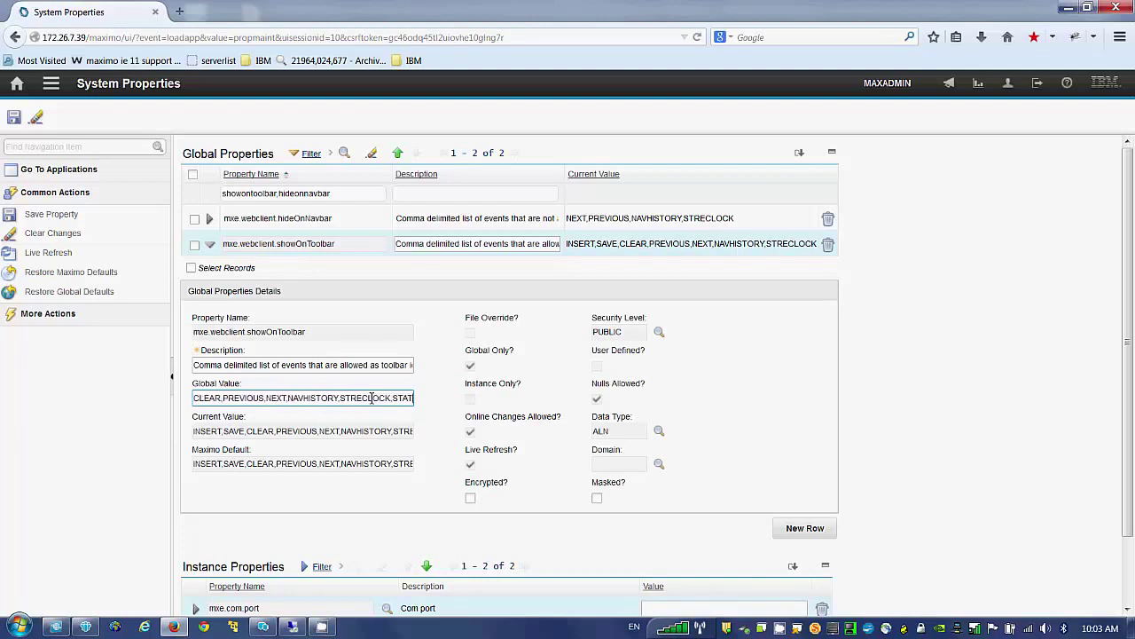
pyautogui.write('US')
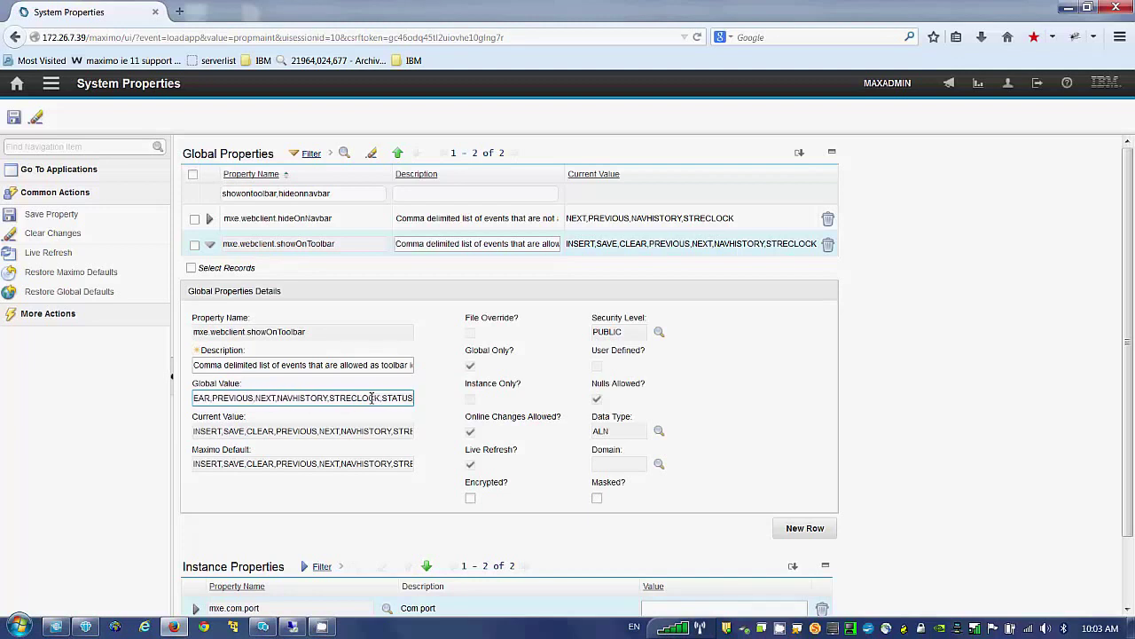
# Save the property changes and run Live Refresh on both the hideOnNavbar and showOnToolbar properties.
pyautogui.click(78, 220)
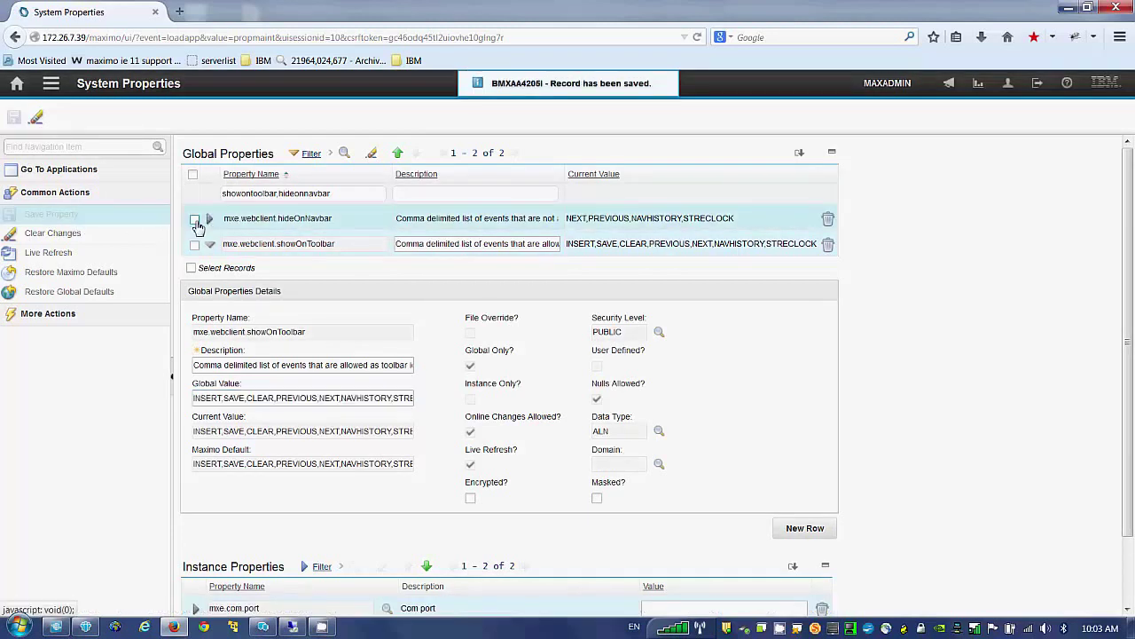
pyautogui.click(195, 219)
pyautogui.click(195, 245)
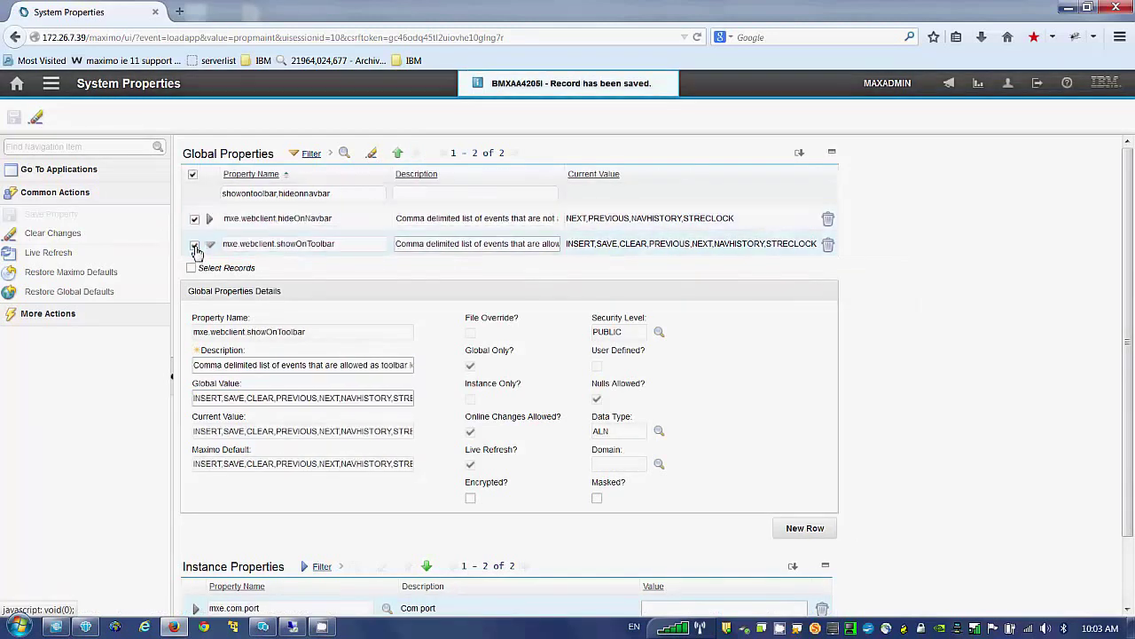
pyautogui.click(48, 252)
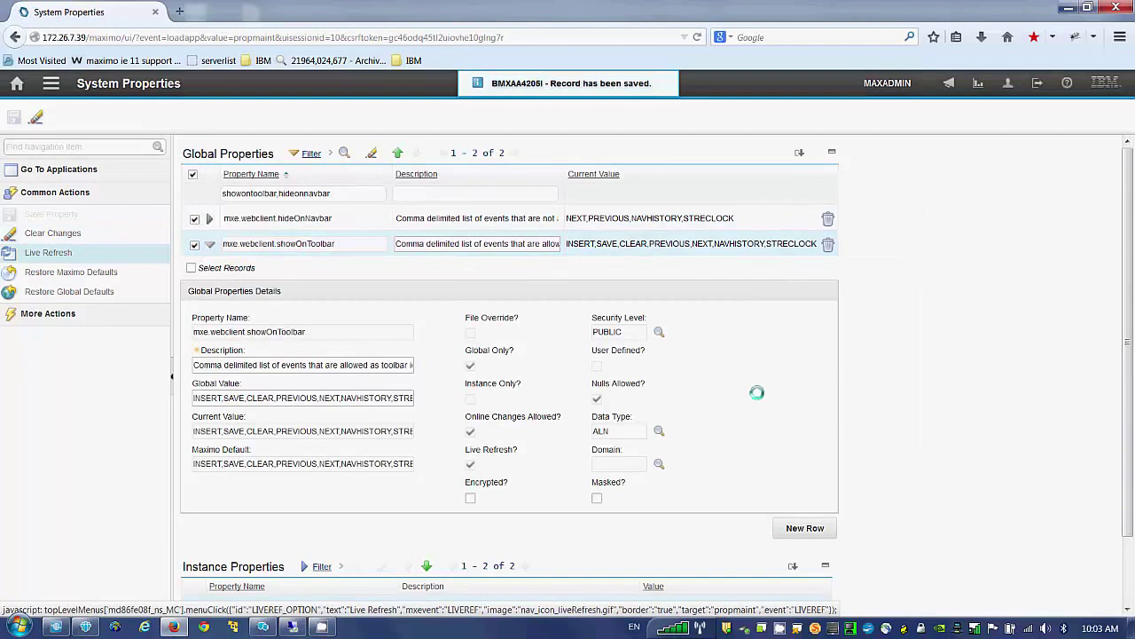
pyautogui.click(905, 425)
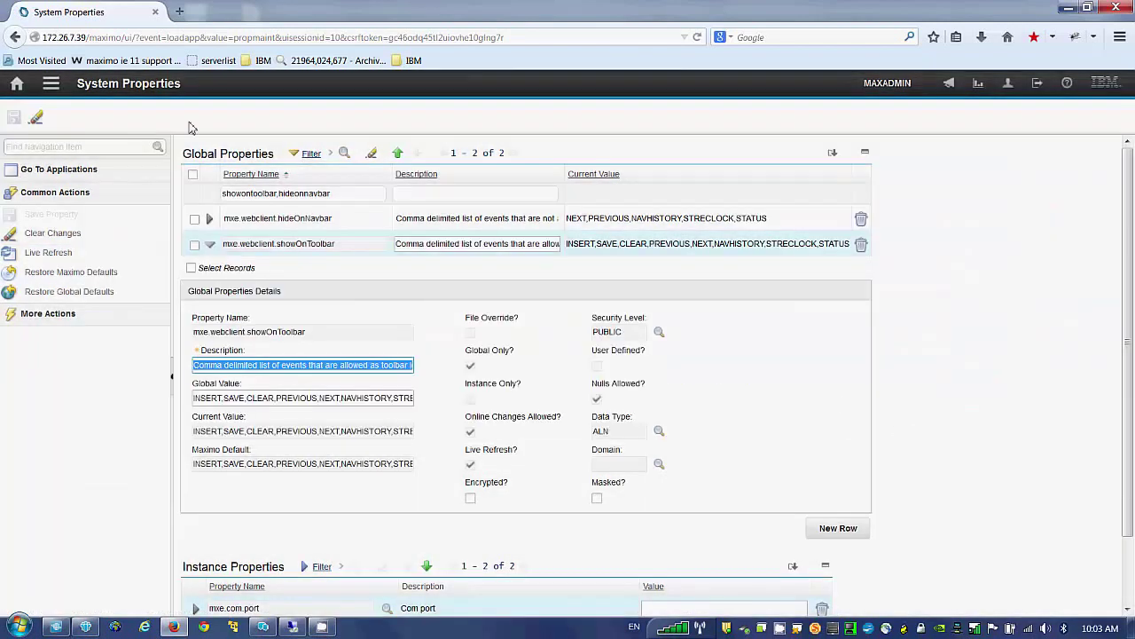
# Return to the Assets application to check where the Change Status action is placed.
pyautogui.click(51, 82)
pyautogui.moveTo(131, 170)
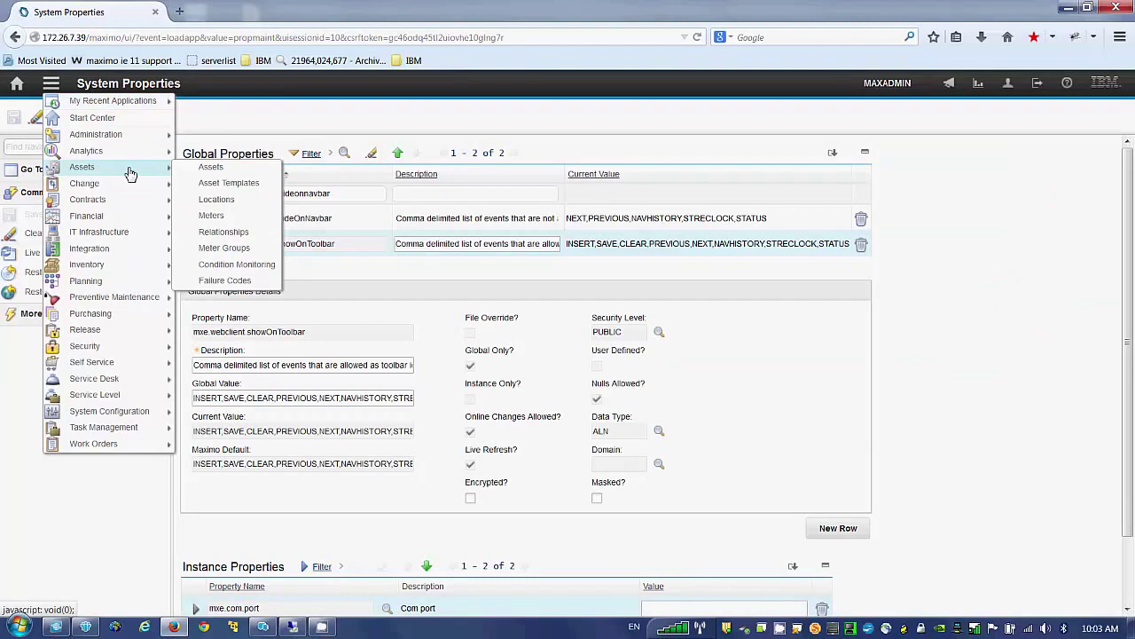
pyautogui.click(211, 170)
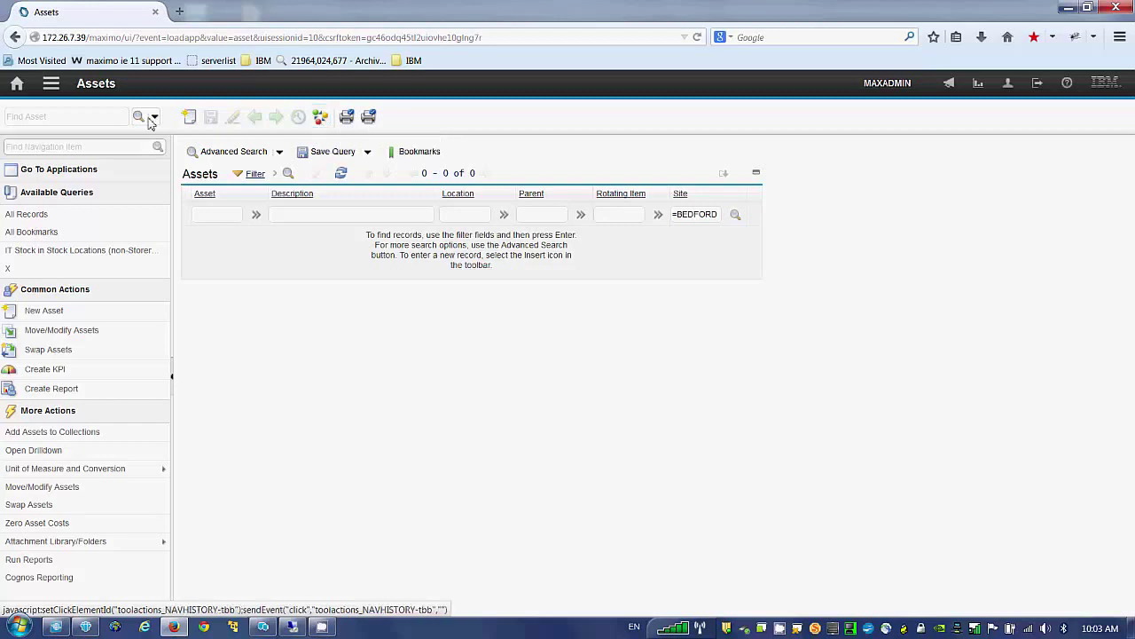
# Open the Work Order Tracking application from the Work Orders module.
pyautogui.click(51, 83)
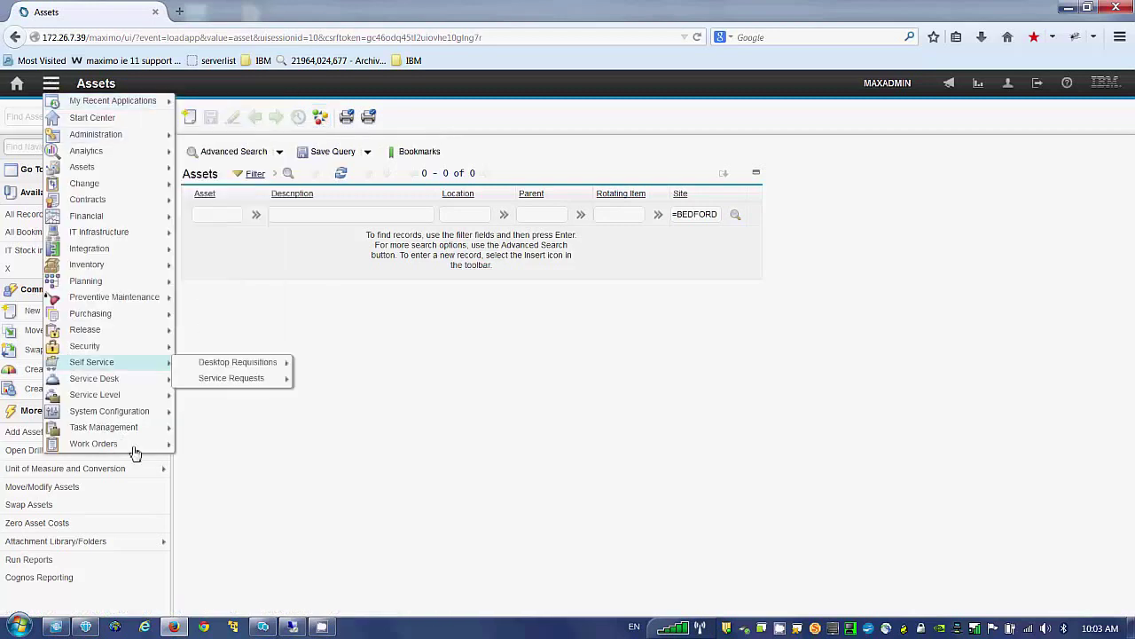
pyautogui.moveTo(151, 446)
pyautogui.click(213, 448)
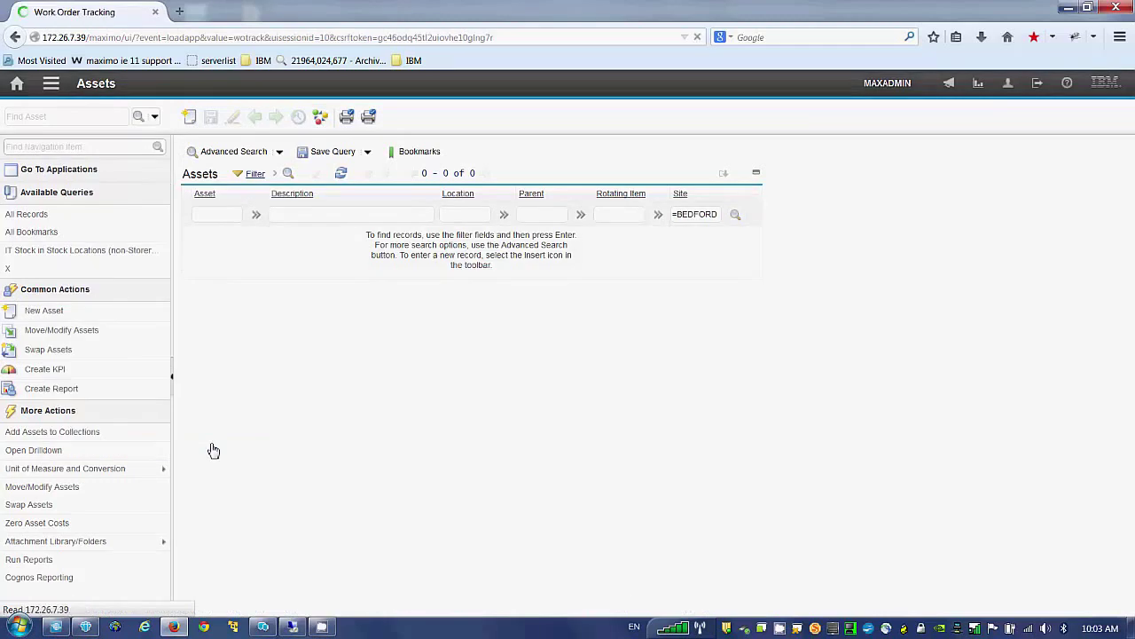